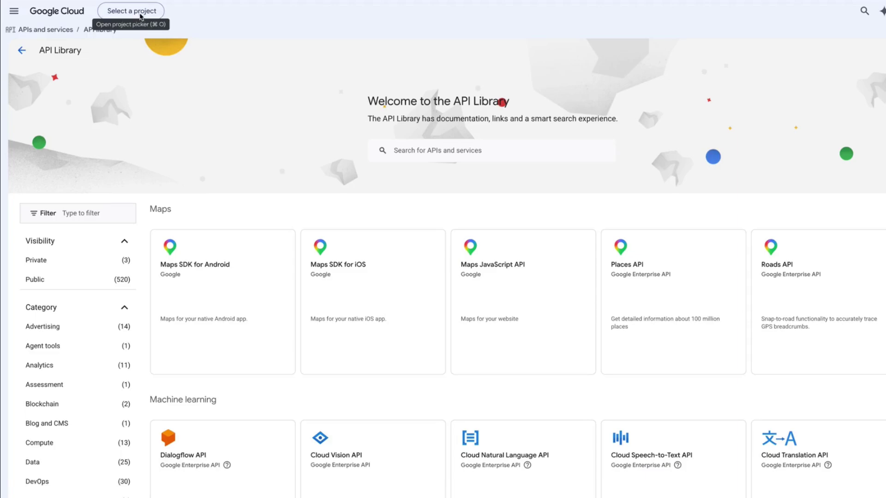
Create the Google Cloud project 'My Project 26184' and switch to it as the current project
{"action": "left_click", "coordinate": [141, 17]}
{"action": "key", "text": "Escape"}
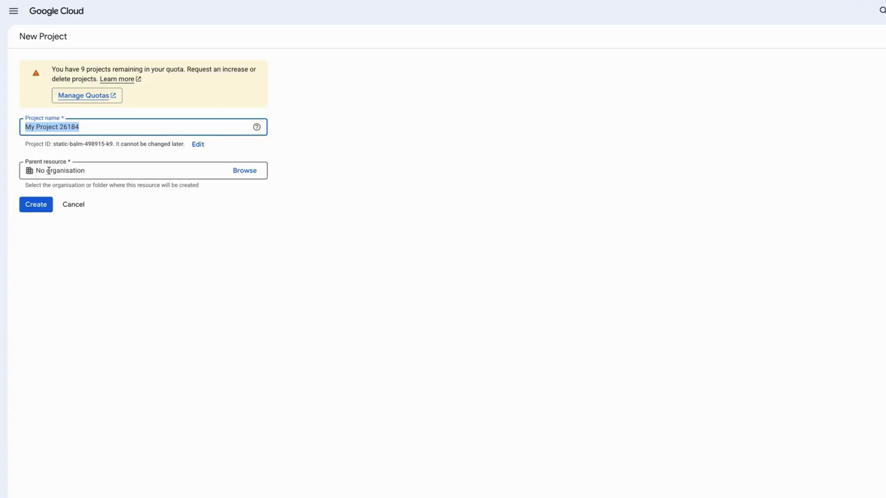
{"action": "left_click", "coordinate": [37, 211]}
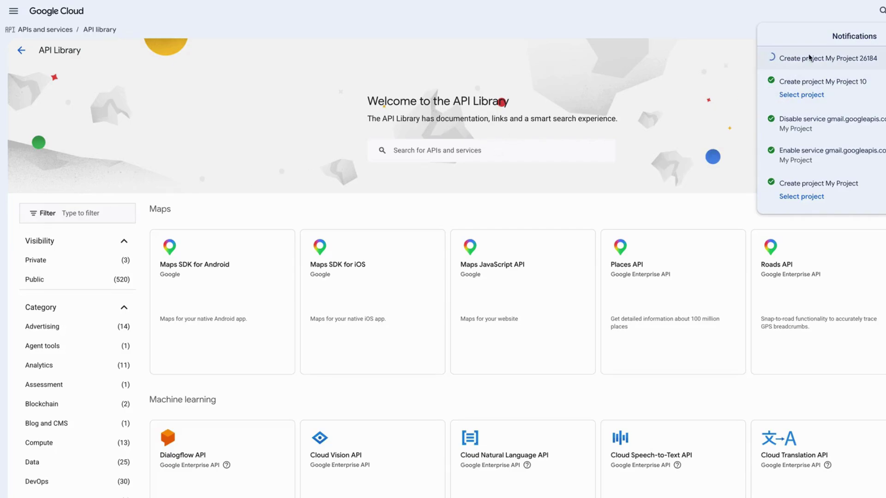
{"action": "left_click", "coordinate": [800, 70]}
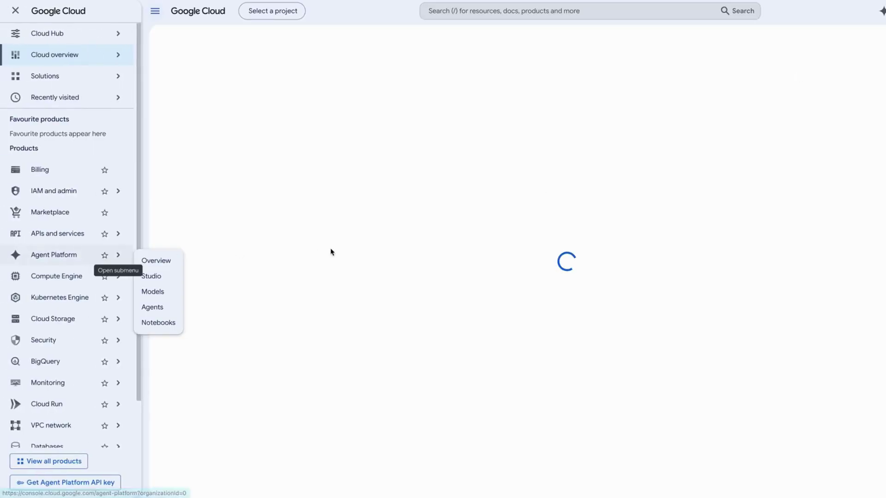
Start the OAuth consent setup with app name 'iperius' and the account's Gmail address as support email
{"action": "mouse_move", "coordinate": [117, 237]}
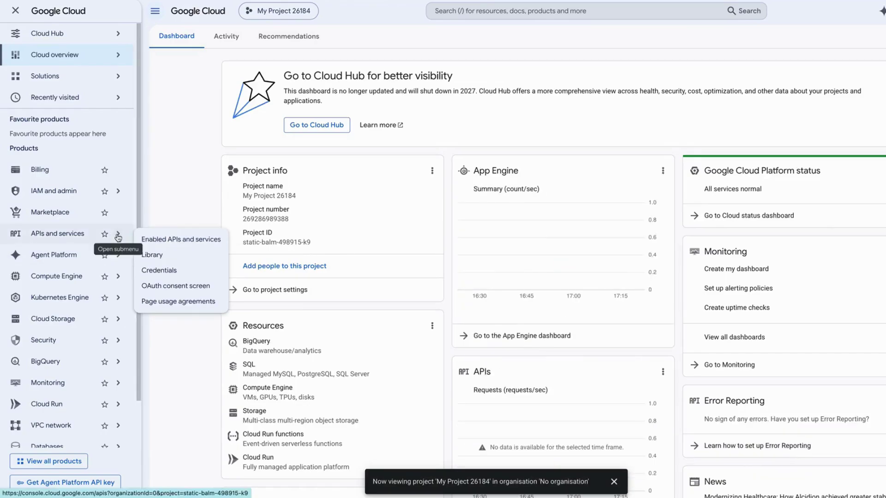
{"action": "left_click", "coordinate": [161, 287]}
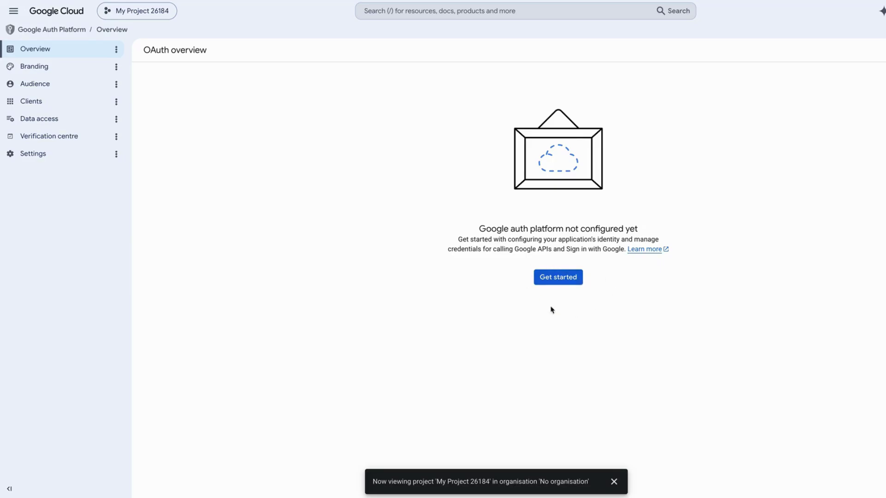
{"action": "left_click", "coordinate": [558, 277]}
{"action": "left_click", "coordinate": [269, 111]}
{"action": "type", "text": "iperius"}
{"action": "left_click", "coordinate": [248, 155]}
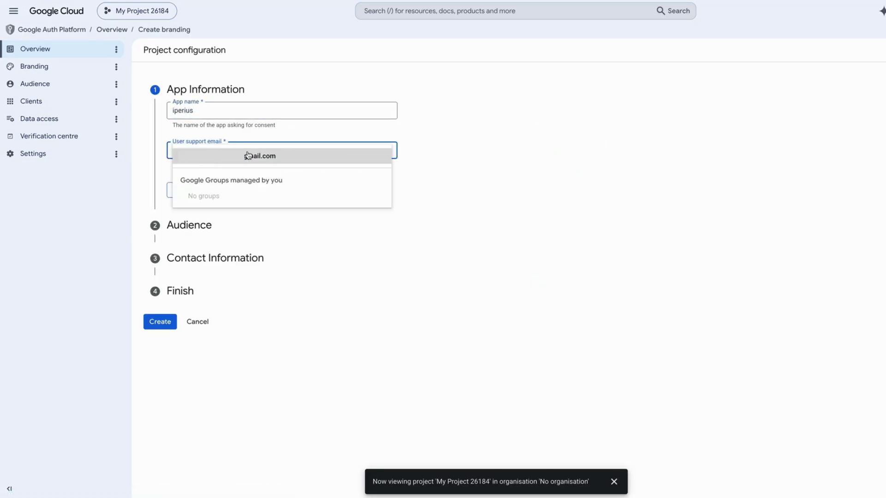
{"action": "left_click", "coordinate": [248, 155]}
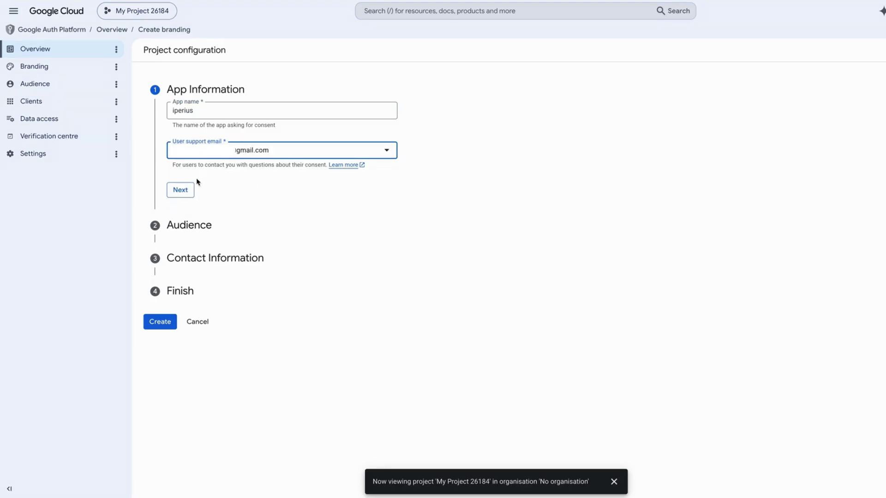
{"action": "left_click", "coordinate": [186, 197]}
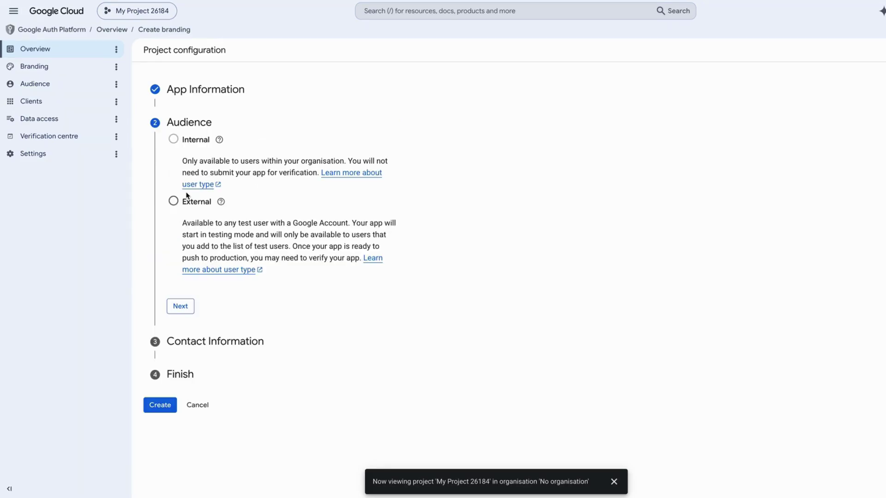
Choose the External audience, add the contact email, accept the user data policy, and create the configuration
{"action": "left_click", "coordinate": [174, 201]}
{"action": "left_click", "coordinate": [180, 306]}
{"action": "left_click", "coordinate": [197, 180]}
{"action": "type", "text": "d"}
{"action": "left_click", "coordinate": [268, 203]}
{"action": "left_click", "coordinate": [175, 222]}
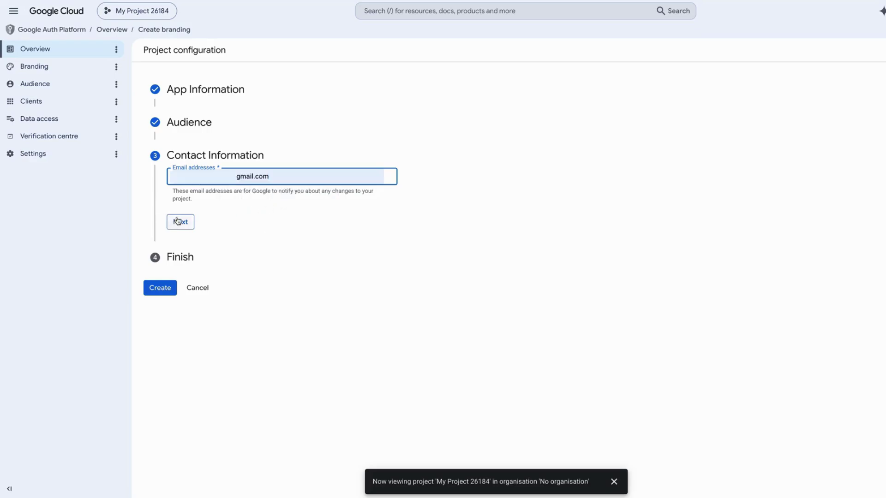
{"action": "left_click", "coordinate": [173, 207]}
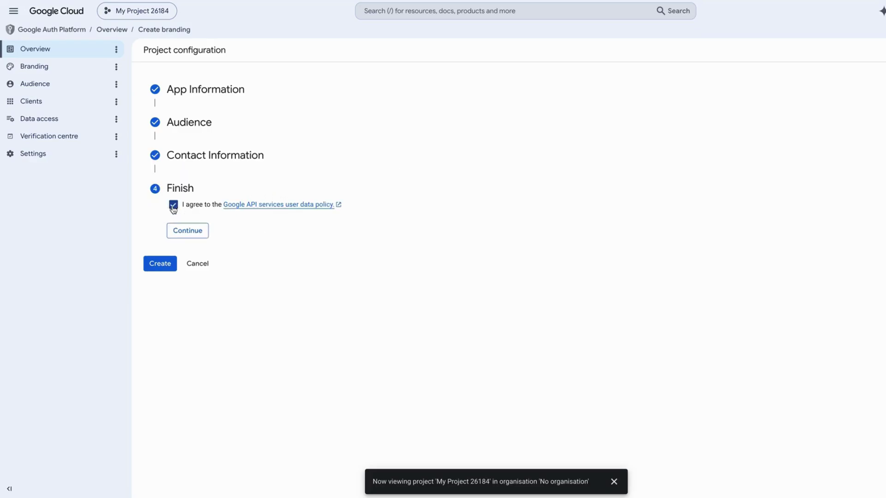
{"action": "left_click", "coordinate": [189, 234]}
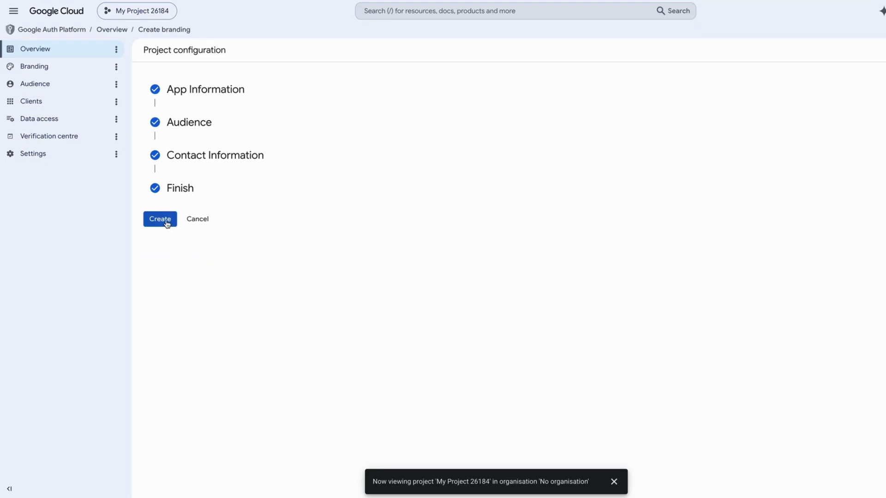
{"action": "left_click", "coordinate": [167, 224]}
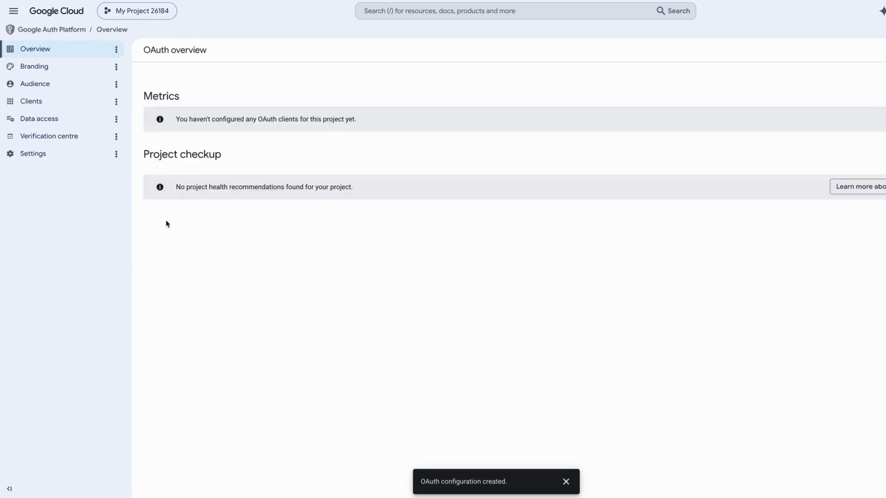
Add the Gmail address as a test user under Audience and save, then go to Branding
{"action": "left_click", "coordinate": [60, 119]}
{"action": "left_click", "coordinate": [49, 86]}
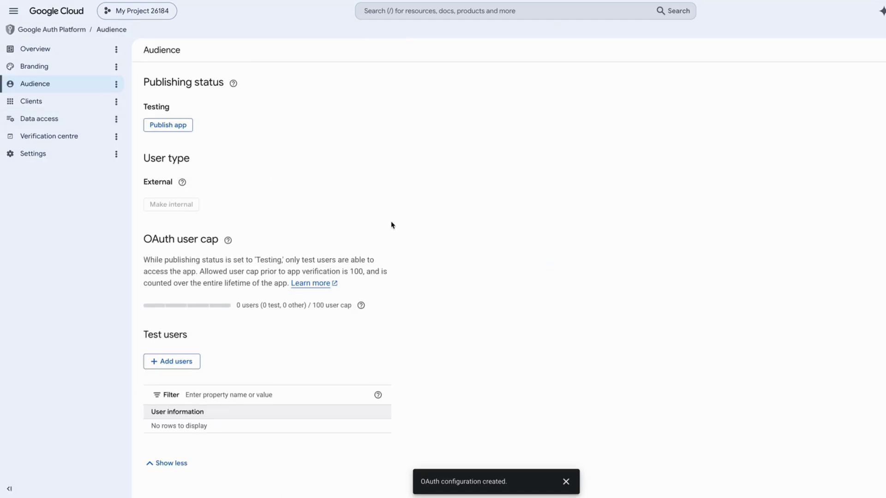
{"action": "left_click", "coordinate": [179, 365]}
{"action": "left_click", "coordinate": [726, 105]}
{"action": "left_click", "coordinate": [701, 129]}
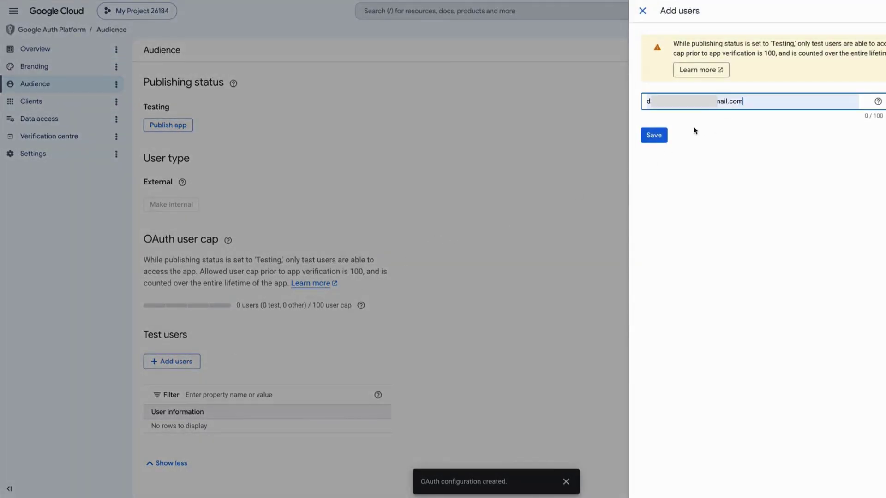
{"action": "left_click", "coordinate": [657, 137]}
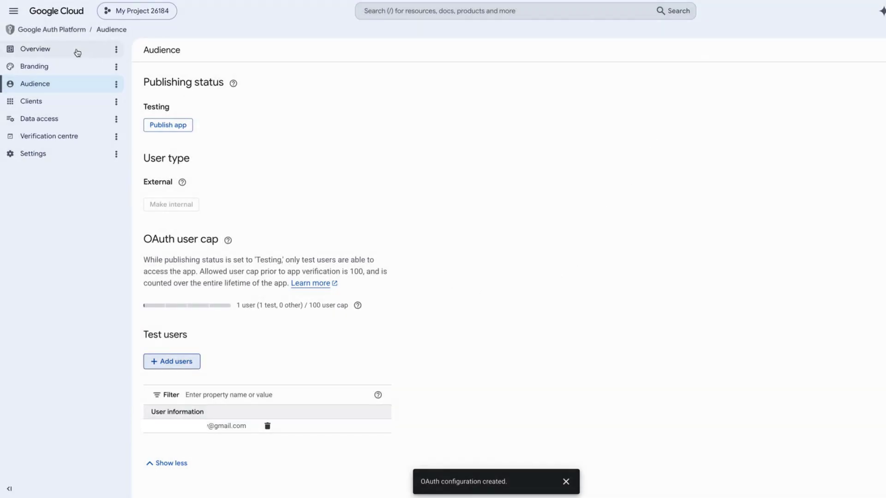
{"action": "left_click", "coordinate": [57, 67]}
{"action": "left_click", "coordinate": [54, 106]}
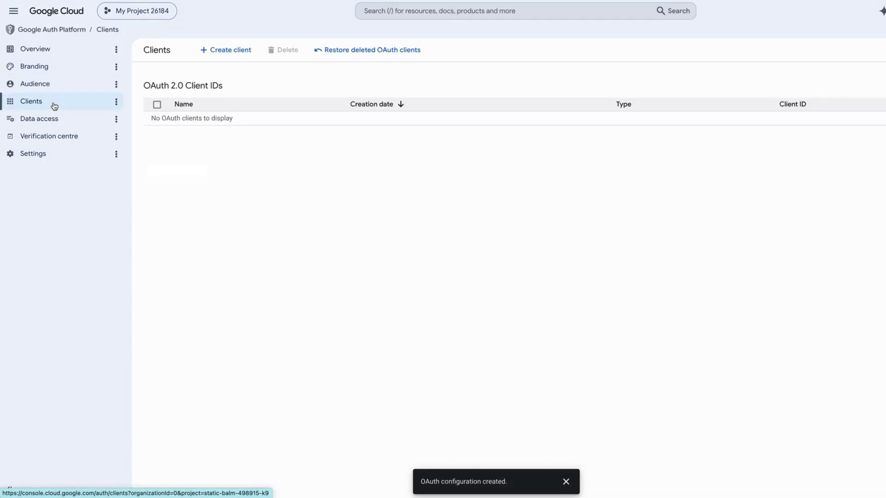
{"action": "left_click", "coordinate": [222, 53]}
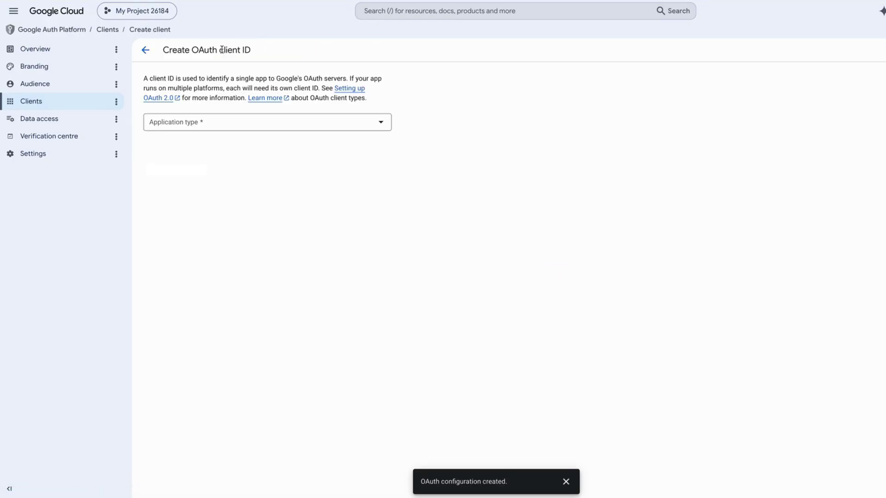
{"action": "left_click", "coordinate": [220, 123]}
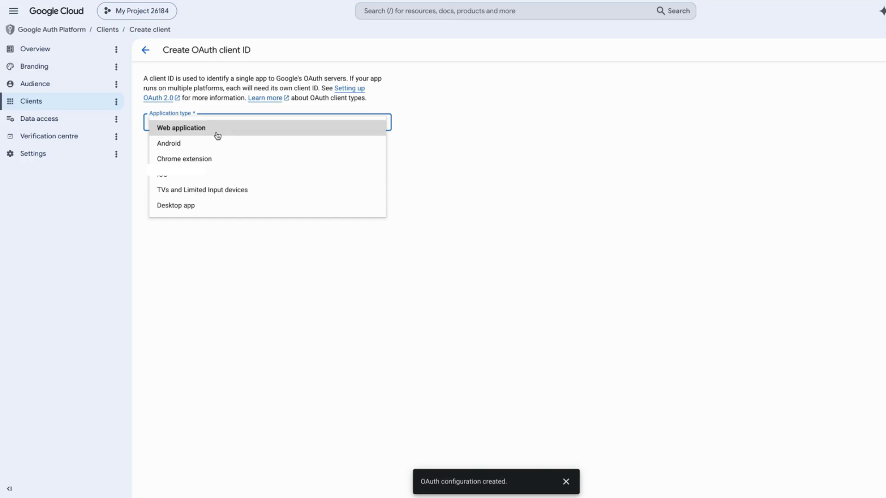
{"action": "left_click", "coordinate": [217, 133]}
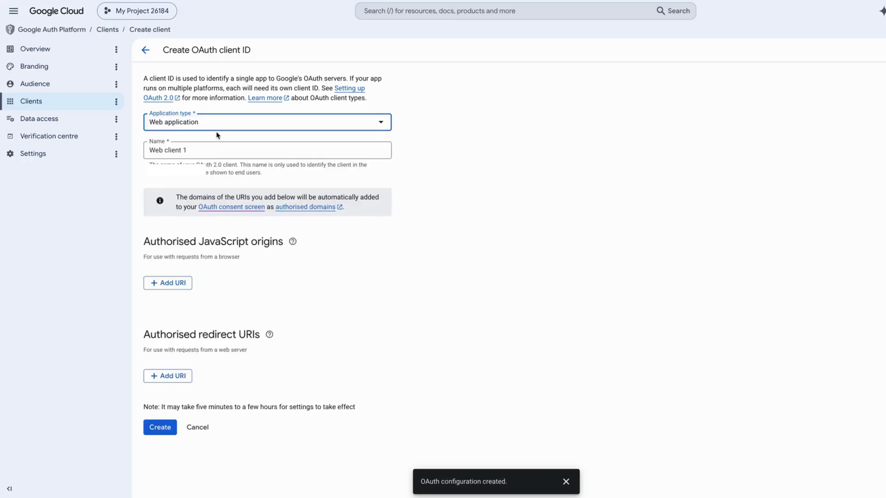
{"action": "left_click", "coordinate": [212, 150]}
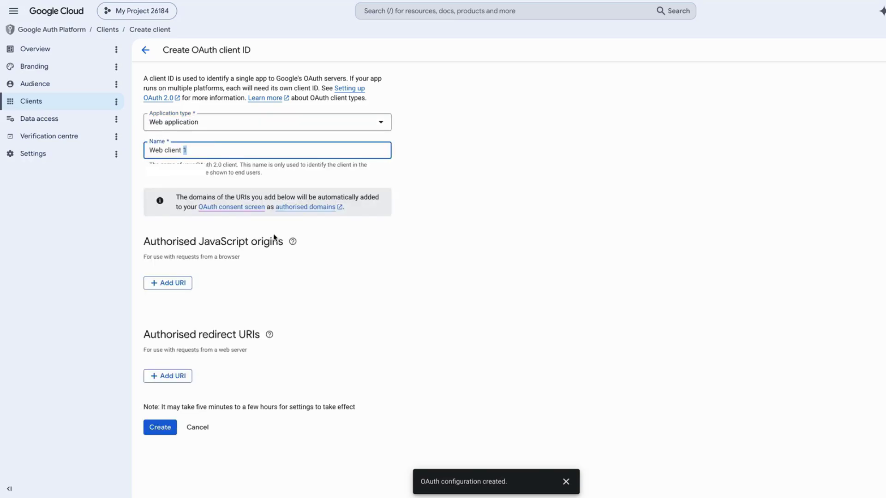
{"action": "left_click", "coordinate": [374, 342]}
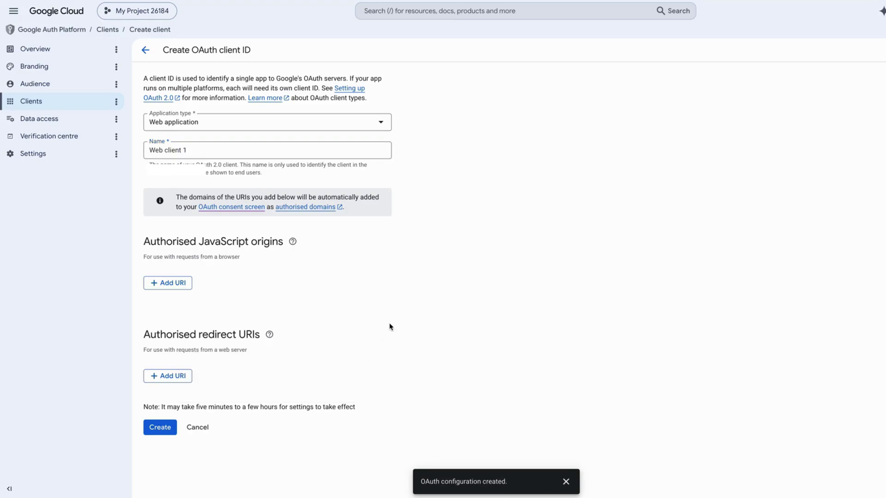
{"action": "left_click", "coordinate": [186, 378]}
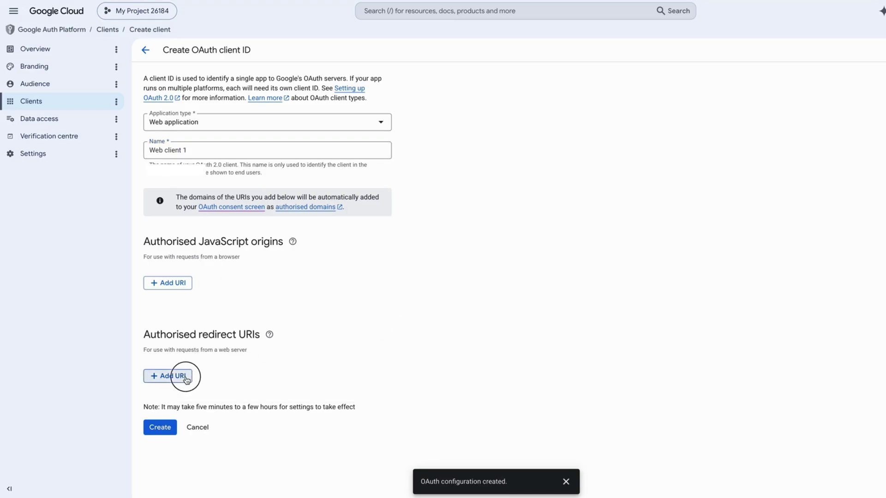
{"action": "type", "text": "https://www.iperiusbackup.com"}
{"action": "left_click", "coordinate": [299, 422]}
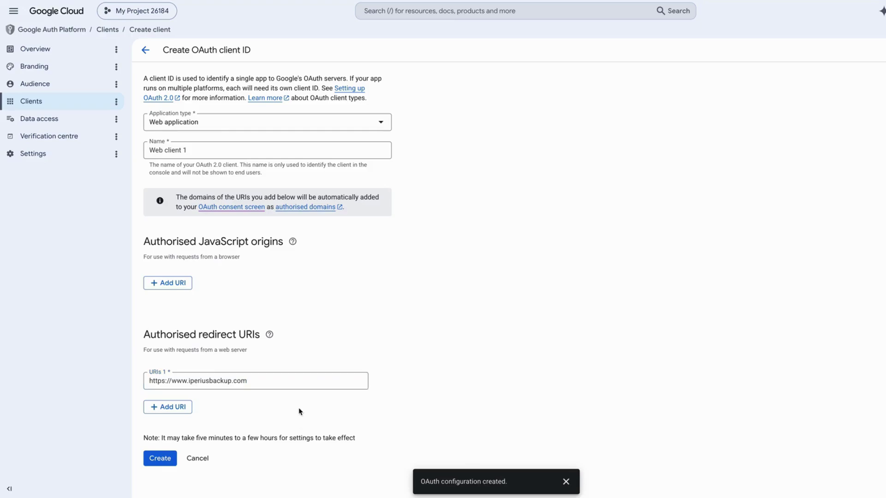
{"action": "left_click", "coordinate": [160, 460]}
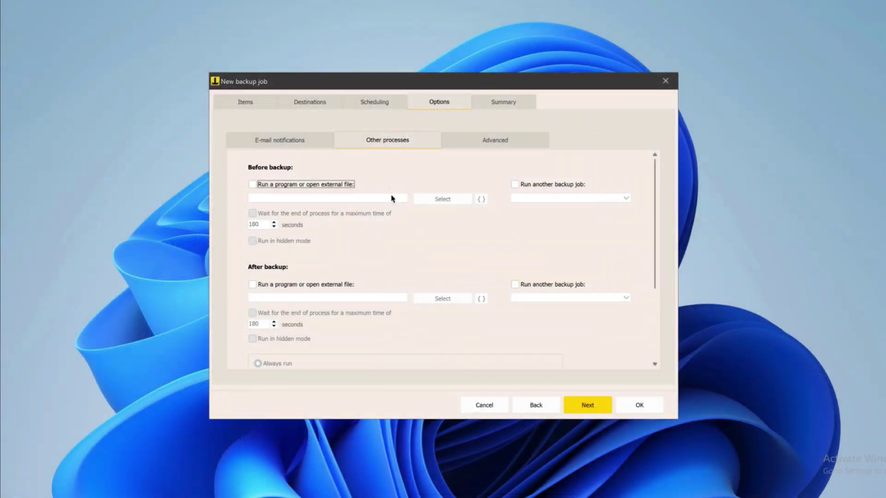
Turn on the end-of-backup email notification and begin entering the recipient address
{"action": "left_click", "coordinate": [303, 147]}
{"action": "left_click", "coordinate": [253, 168]}
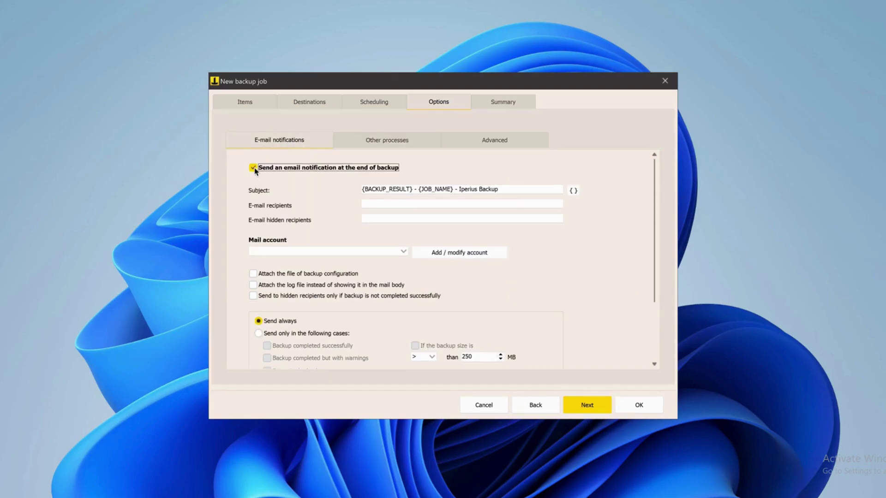
{"action": "left_click", "coordinate": [410, 204]}
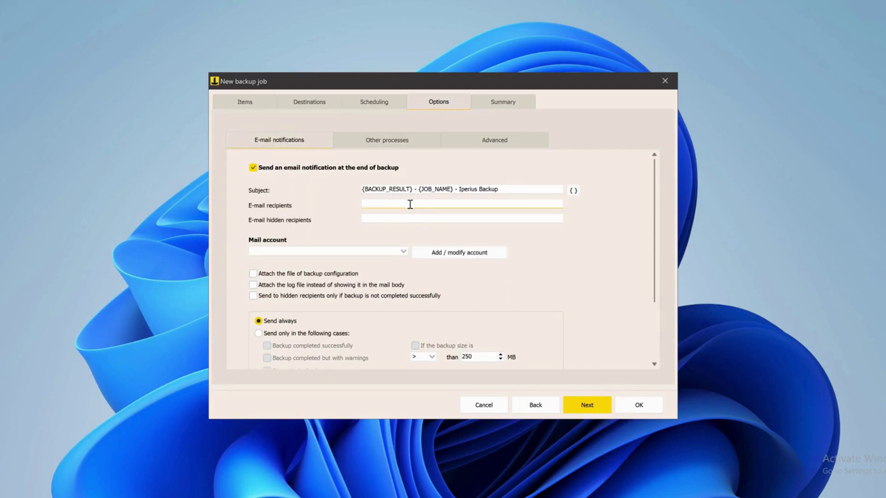
Add a sender account: Gmail address, SMTP smtp.gmail.com, authentication on, OAuth client ID as user name
{"action": "left_click", "coordinate": [439, 256]}
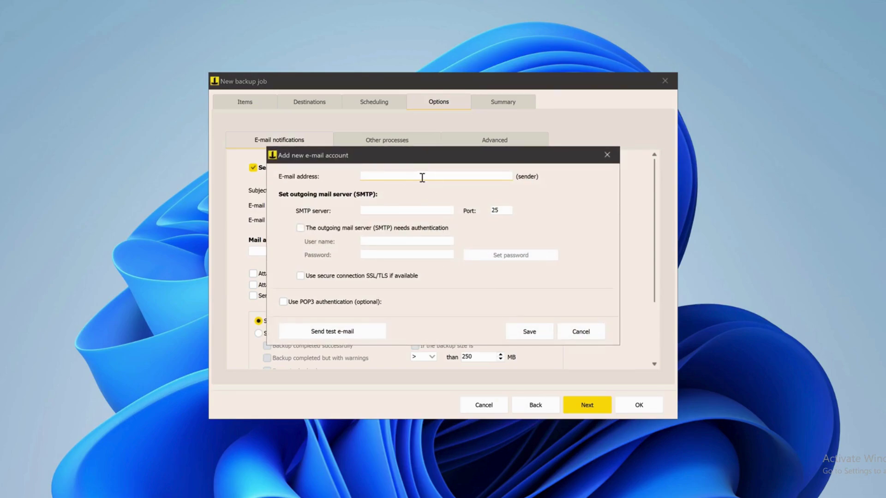
{"action": "key", "text": "ctrl+v"}
{"action": "left_click", "coordinate": [402, 210]}
{"action": "type", "text": "smtp.gmail.com"}
{"action": "left_click", "coordinate": [302, 229]}
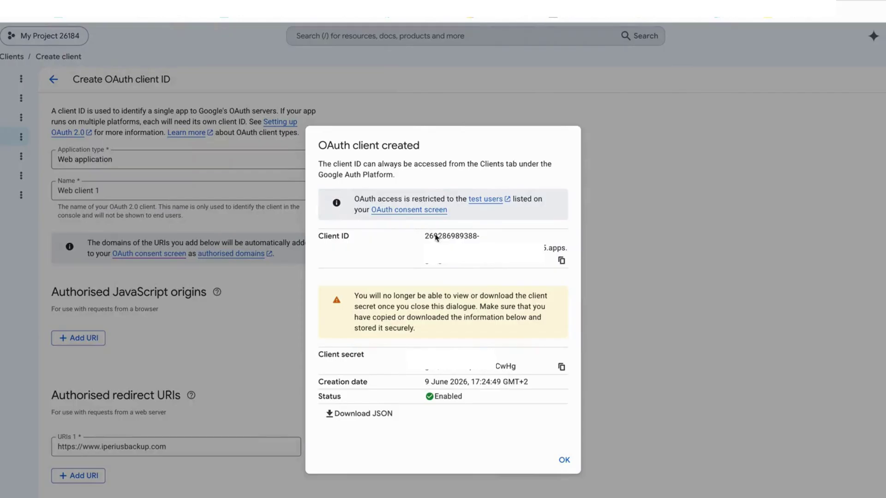
{"action": "left_click", "coordinate": [561, 260]}
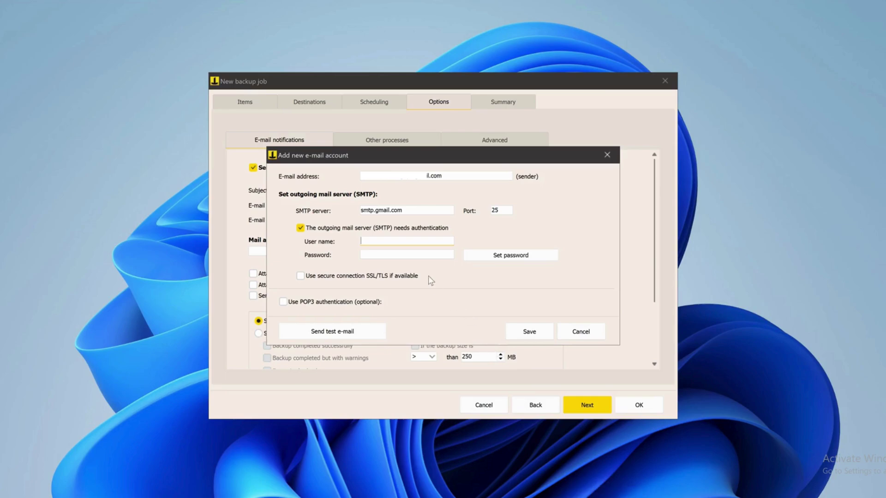
{"action": "key", "text": "ctrl+v"}
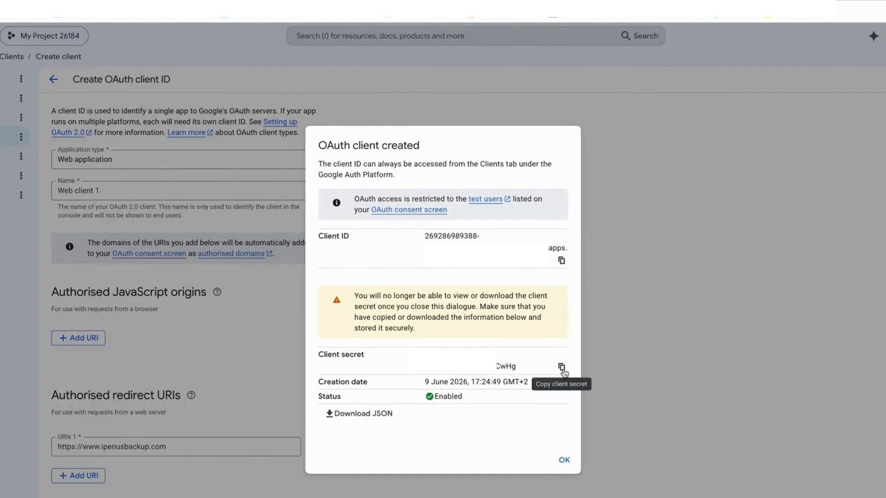
{"action": "left_click", "coordinate": [561, 368]}
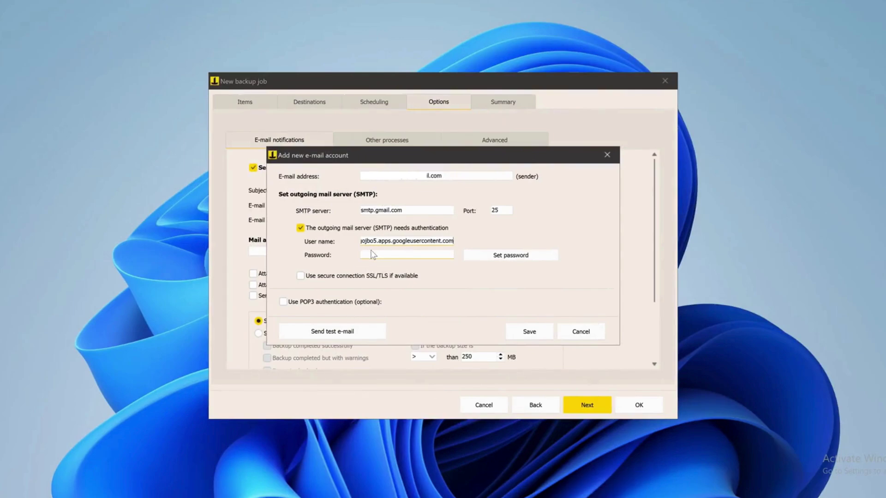
Save the OAuth client secret as the account password, then send a test e-mail and acknowledge the redirect URI notice
{"action": "left_click", "coordinate": [367, 254]}
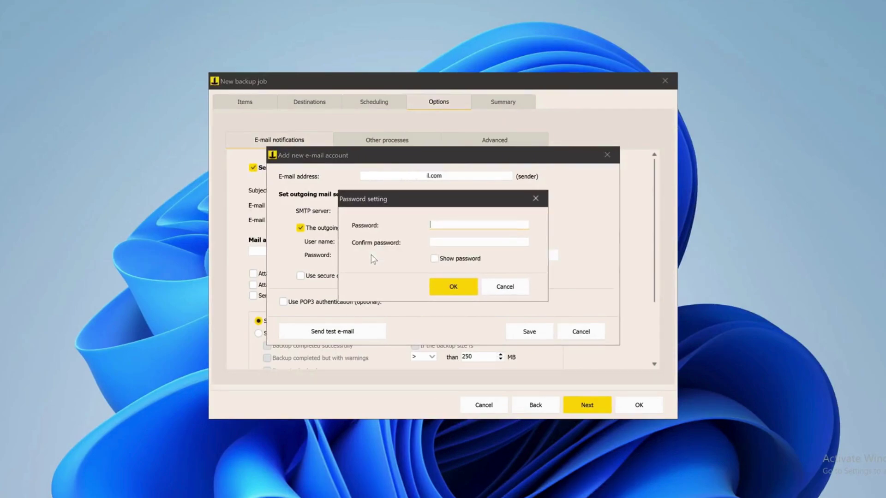
{"action": "key", "text": "ctrl+v"}
{"action": "left_click", "coordinate": [456, 242]}
{"action": "key", "text": "ctrl+v"}
{"action": "left_click", "coordinate": [454, 288]}
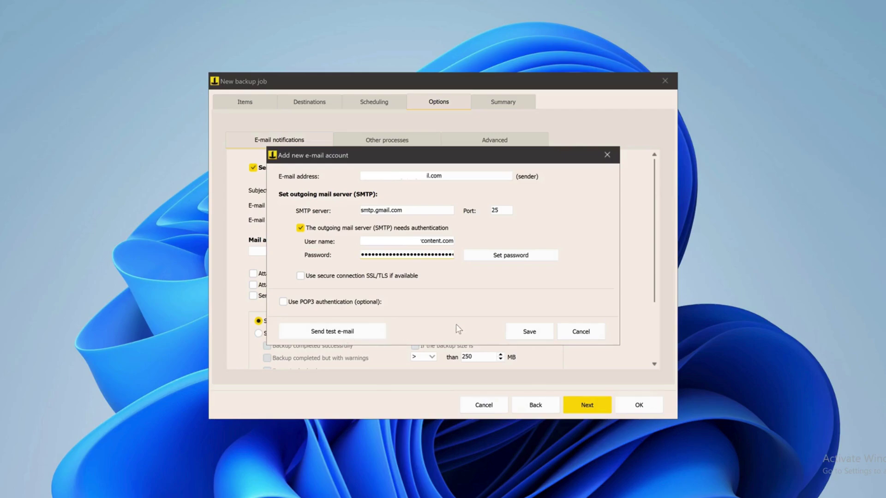
{"action": "left_click", "coordinate": [358, 336]}
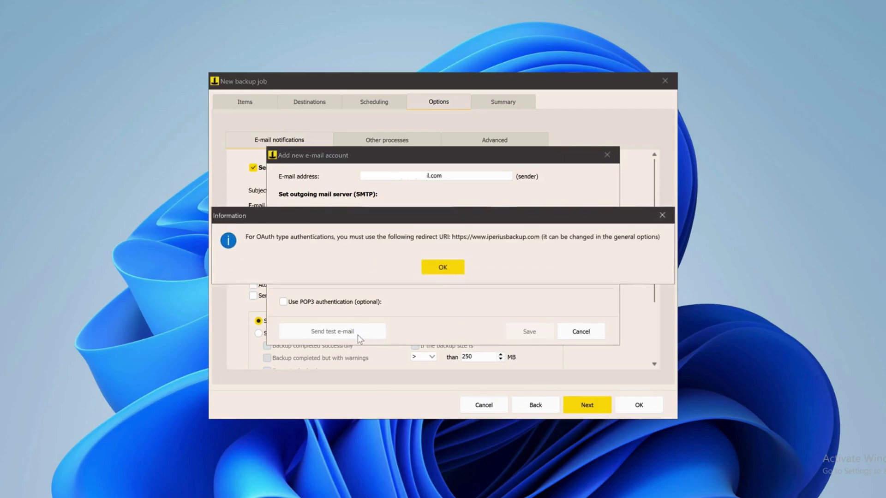
{"action": "left_click", "coordinate": [444, 268]}
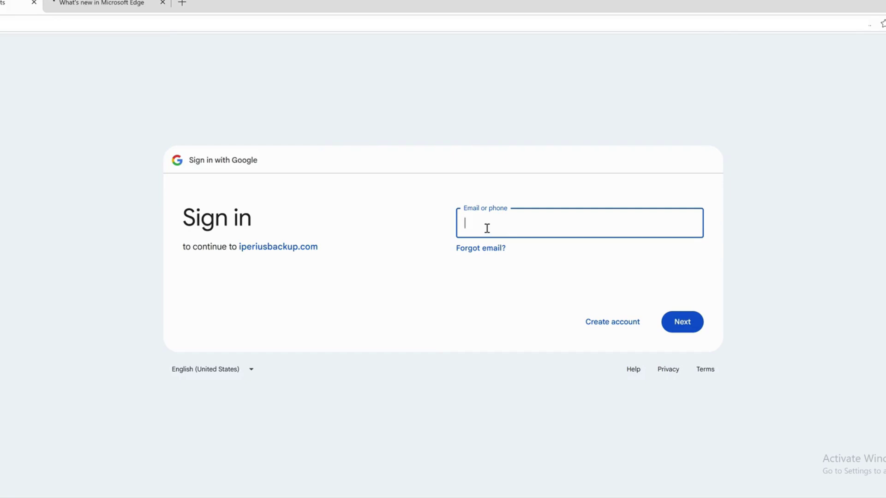
Sign in to Google in Edge with the Gmail address and the account password
{"action": "left_click", "coordinate": [163, 2]}
{"action": "key", "text": "ctrl+v"}
{"action": "left_click", "coordinate": [682, 326]}
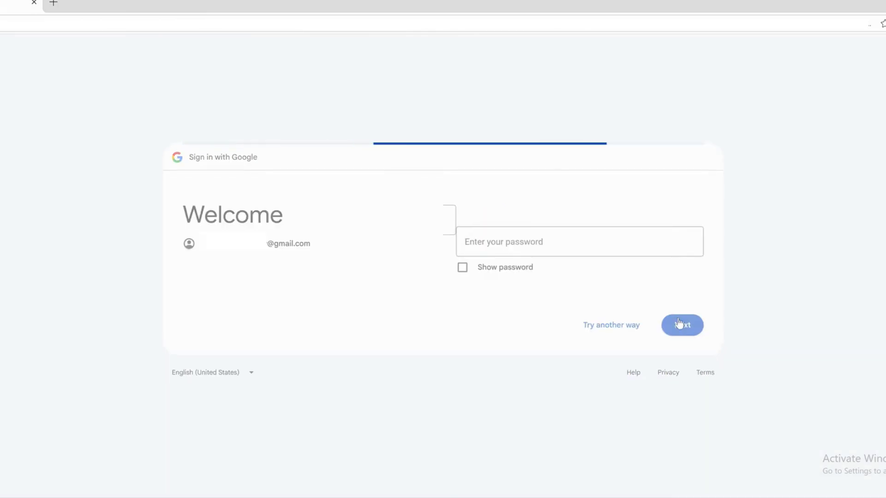
{"action": "type", "text": "••••••••••••"}
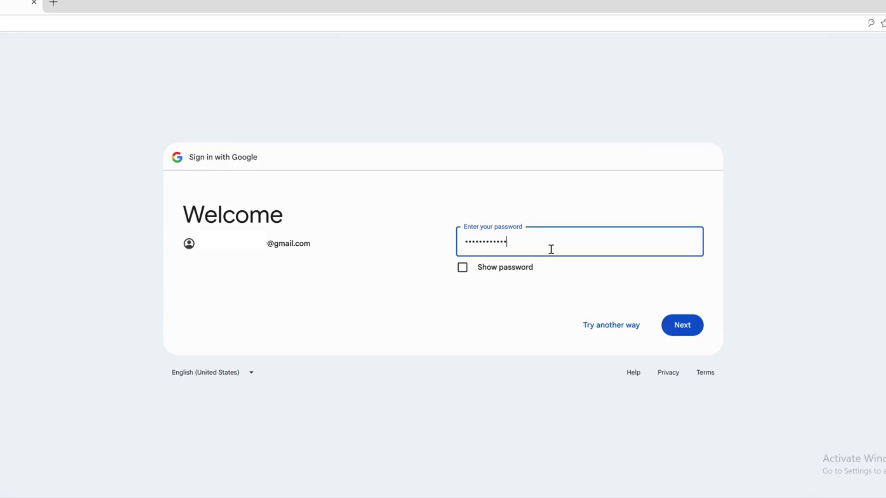
{"action": "key", "text": "Return"}
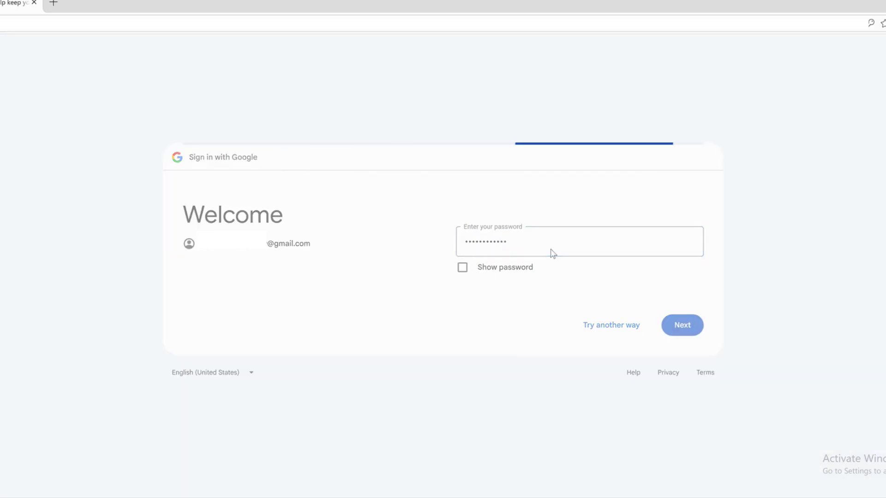
Continue past the unverified-app warning, grant iperiusbackup.com Gmail sending access, and accept cookies
{"action": "left_click", "coordinate": [572, 330]}
{"action": "left_click", "coordinate": [657, 352]}
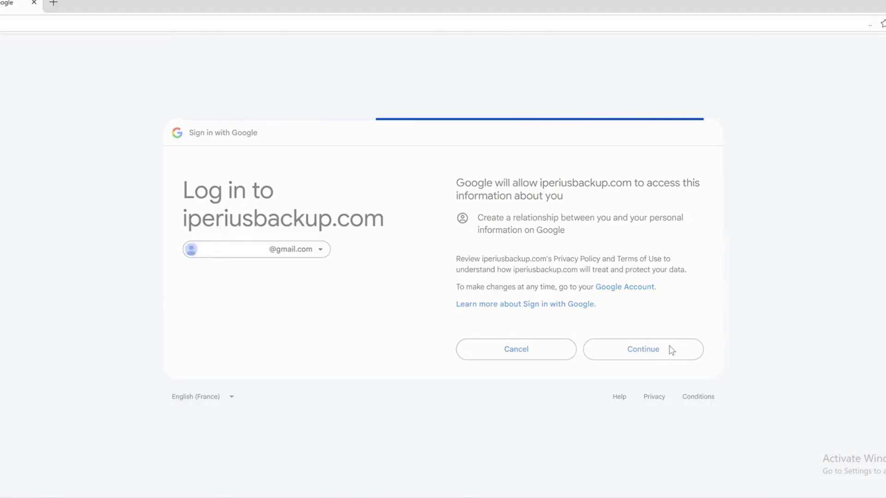
{"action": "left_click", "coordinate": [697, 173]}
{"action": "left_click", "coordinate": [633, 403]}
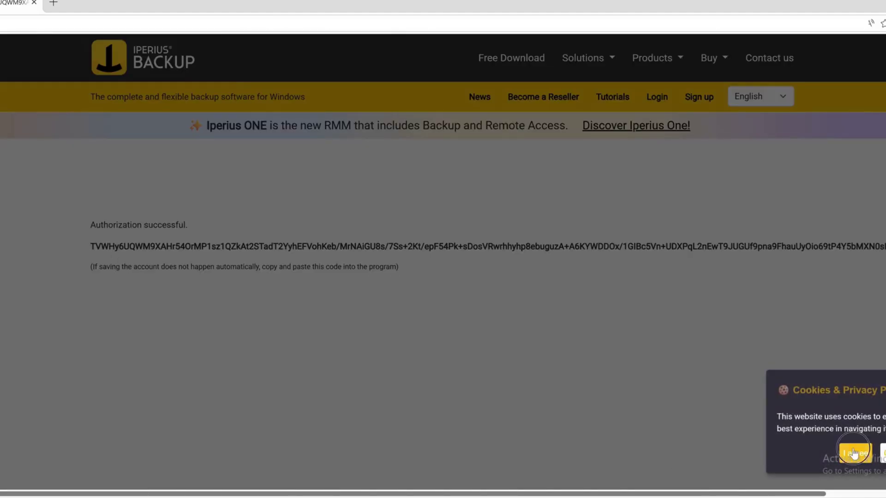
{"action": "left_click", "coordinate": [855, 453]}
Paste Google's authorization code into Iperius Backup and send a successful test e-mail
{"action": "left_click_drag", "start_coordinate": [92, 246], "coordinate": [847, 273]}
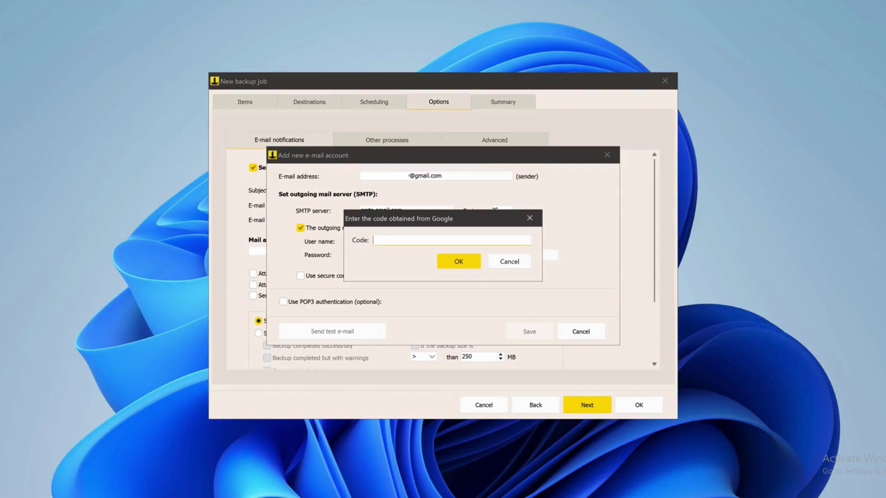
{"action": "key", "text": "ctrl+v"}
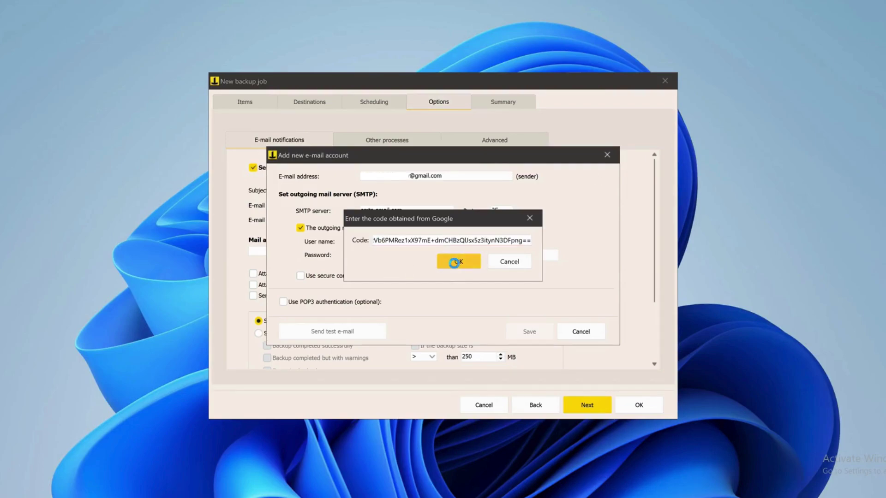
{"action": "left_click", "coordinate": [456, 261]}
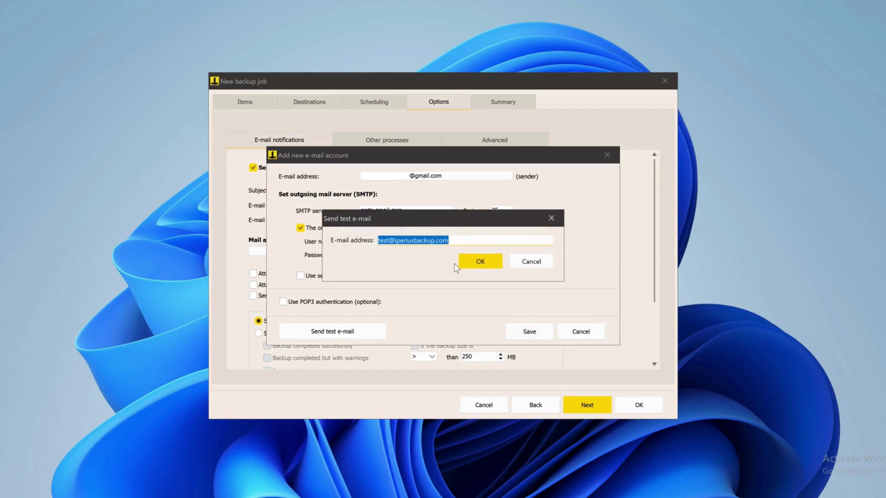
{"action": "left_click", "coordinate": [488, 263]}
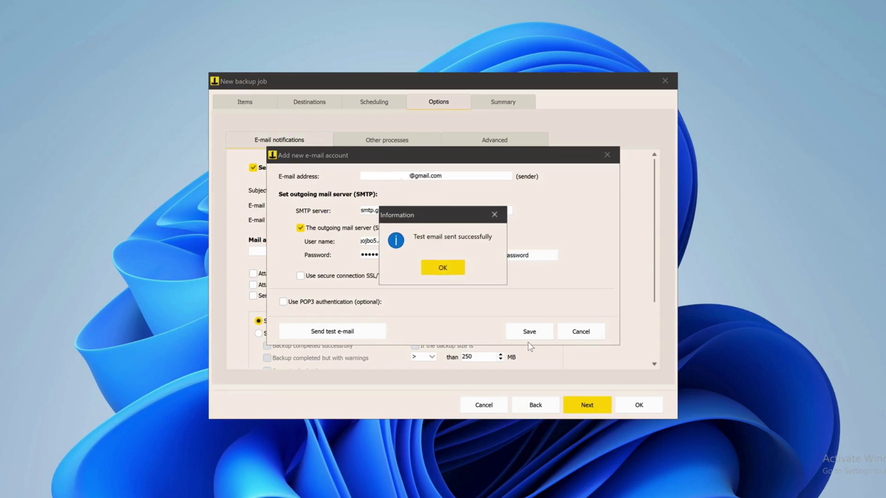
{"action": "left_click", "coordinate": [443, 268]}
Save the Gmail account and finish the backup job with email notifications enabled
{"action": "left_click", "coordinate": [529, 330]}
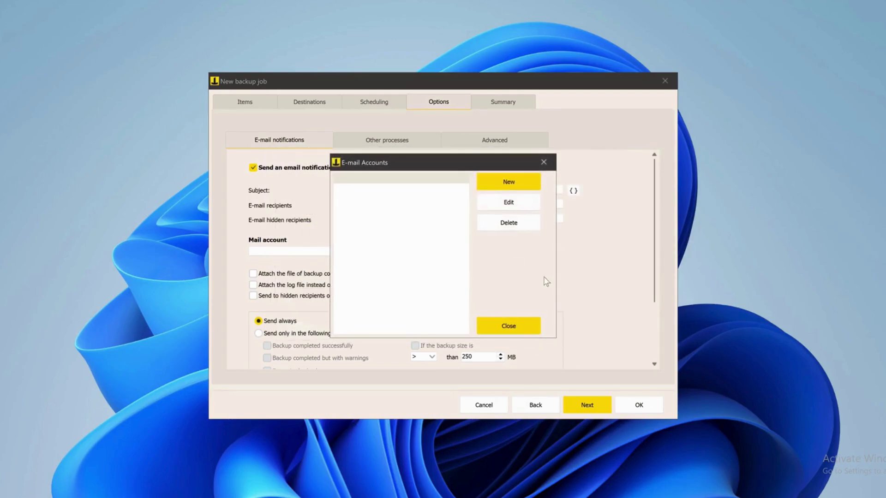
{"action": "left_click", "coordinate": [513, 333]}
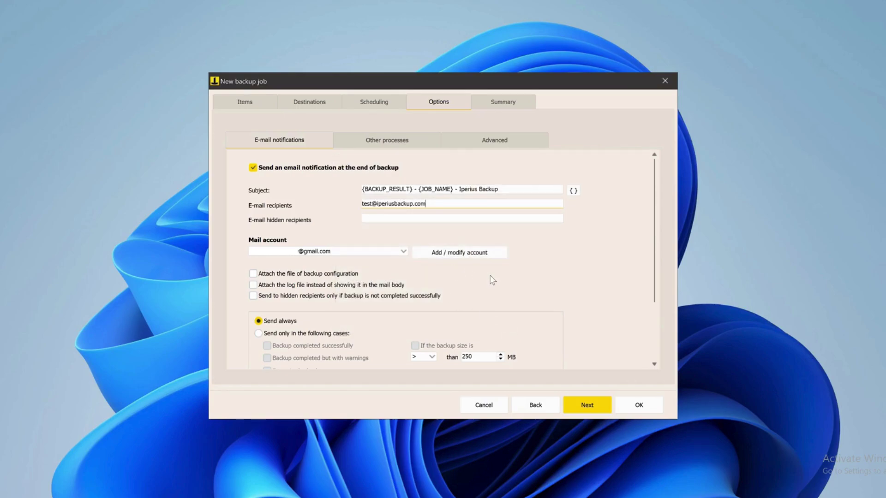
{"action": "left_click", "coordinate": [588, 408]}
{"action": "left_click", "coordinate": [648, 405]}
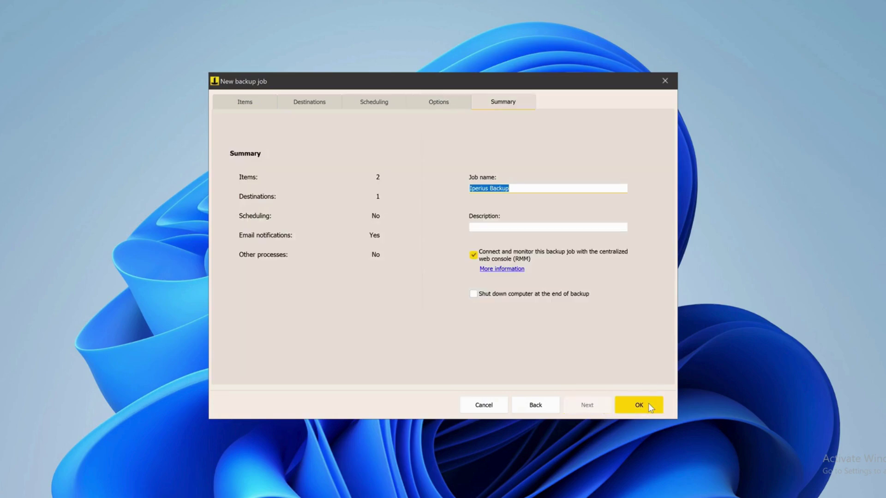